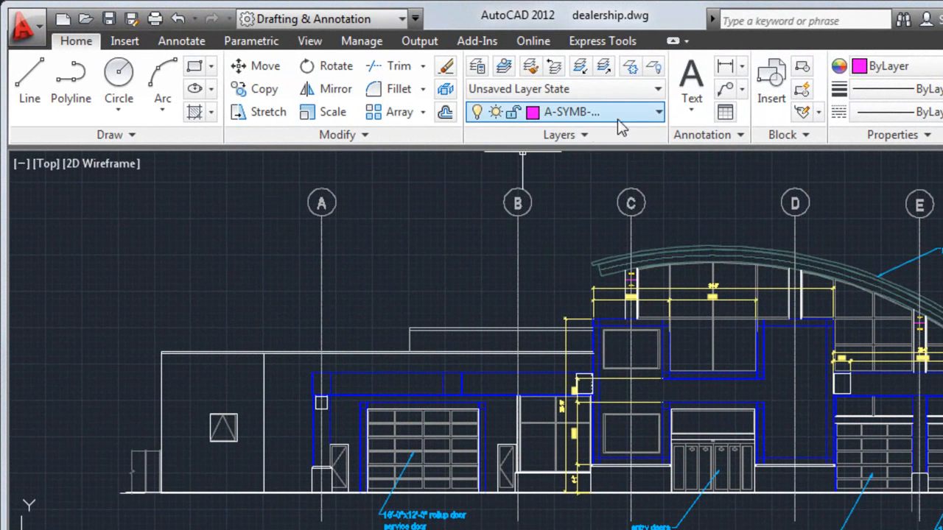
- Toggle the Dimension layer off and back on, and lock it
{"action": "left_click", "coordinate": [658, 114]}
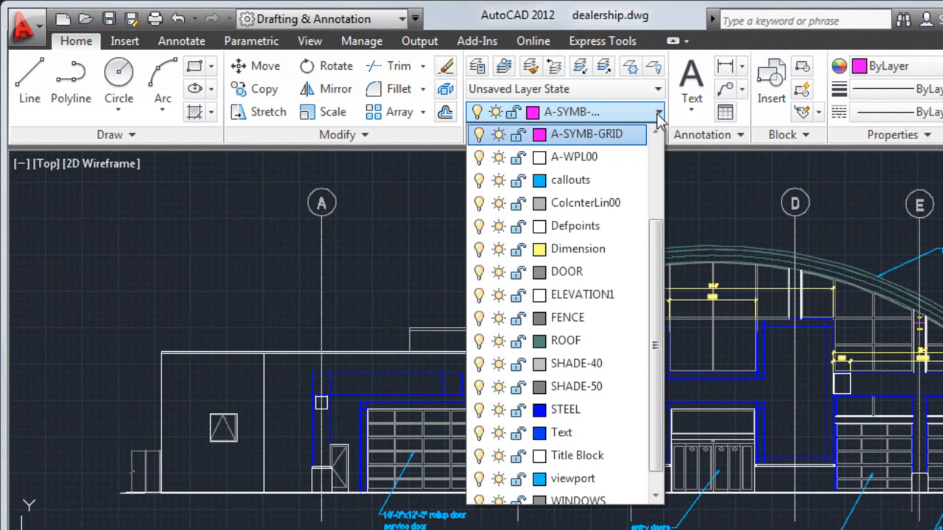
{"action": "left_click", "coordinate": [480, 249]}
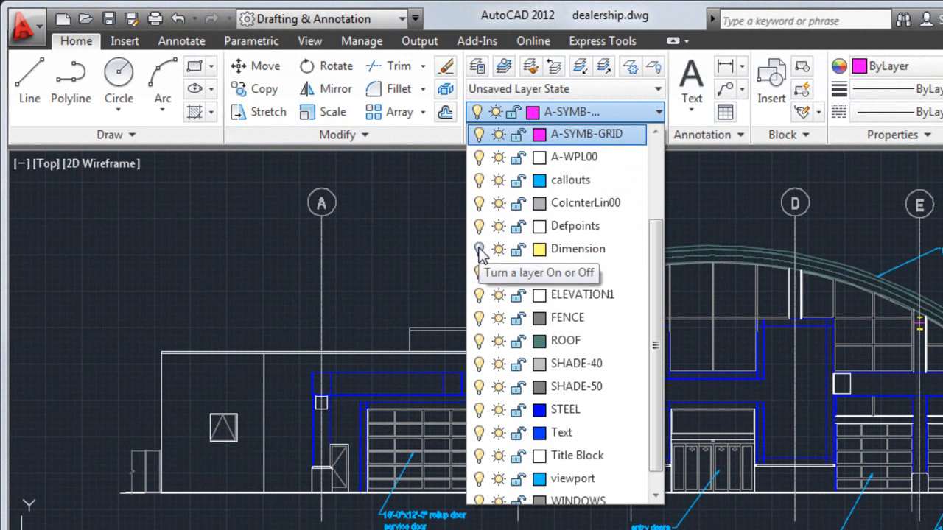
{"action": "left_click", "coordinate": [479, 250]}
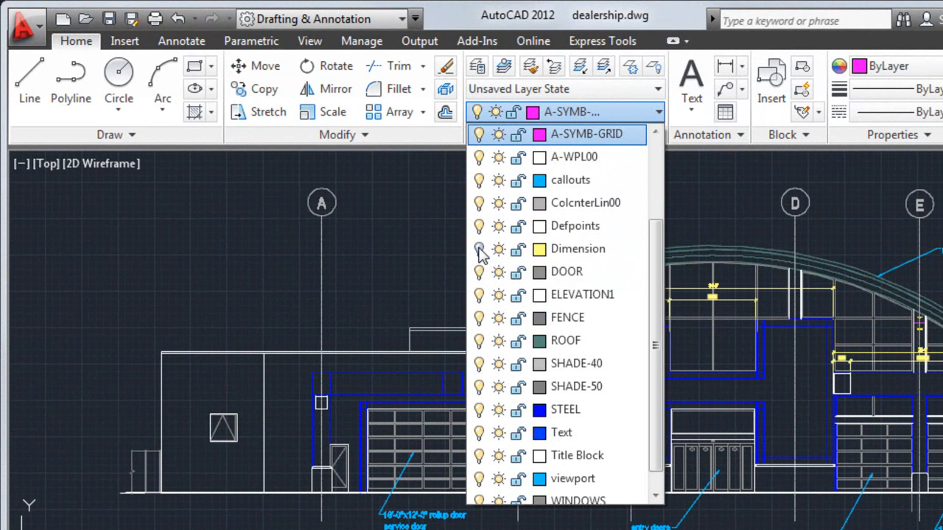
{"action": "left_click", "coordinate": [518, 250]}
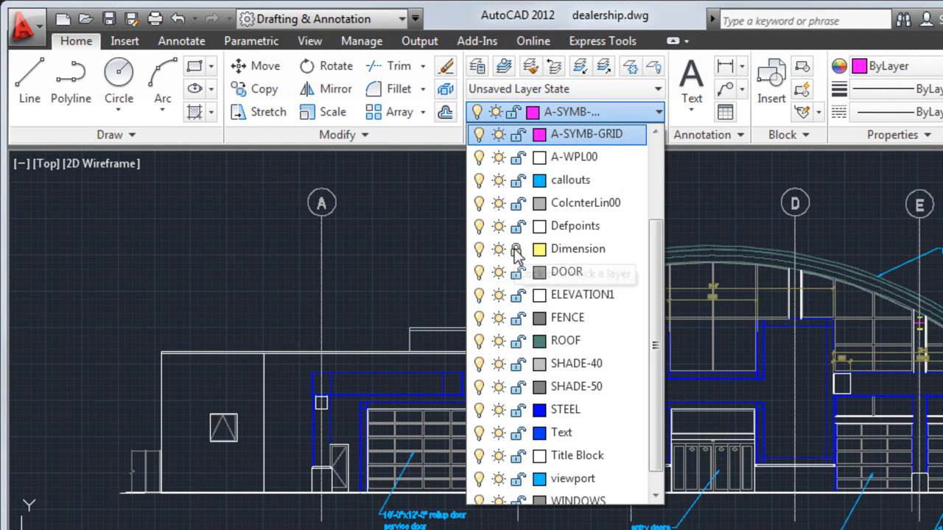
{"action": "left_click", "coordinate": [415, 245]}
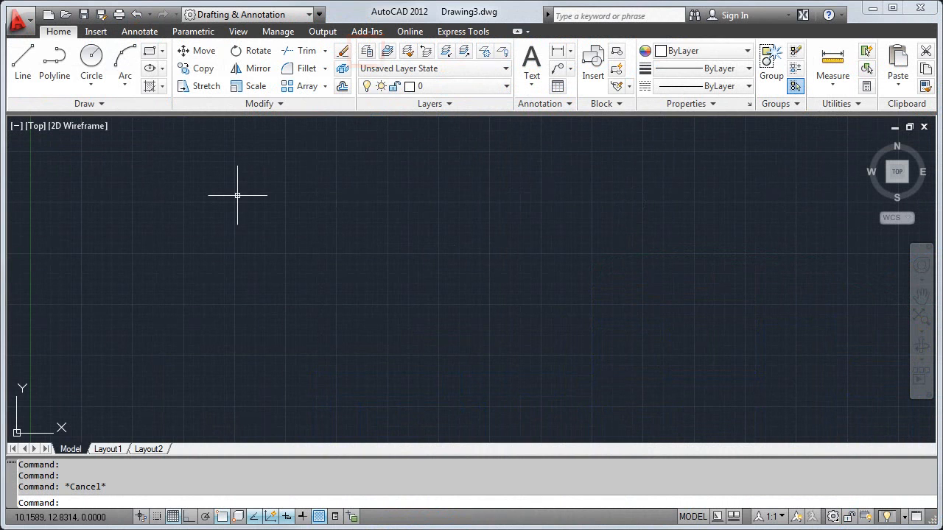
- Create a new layer named objects and make it the current layer
{"action": "left_click", "coordinate": [366, 57]}
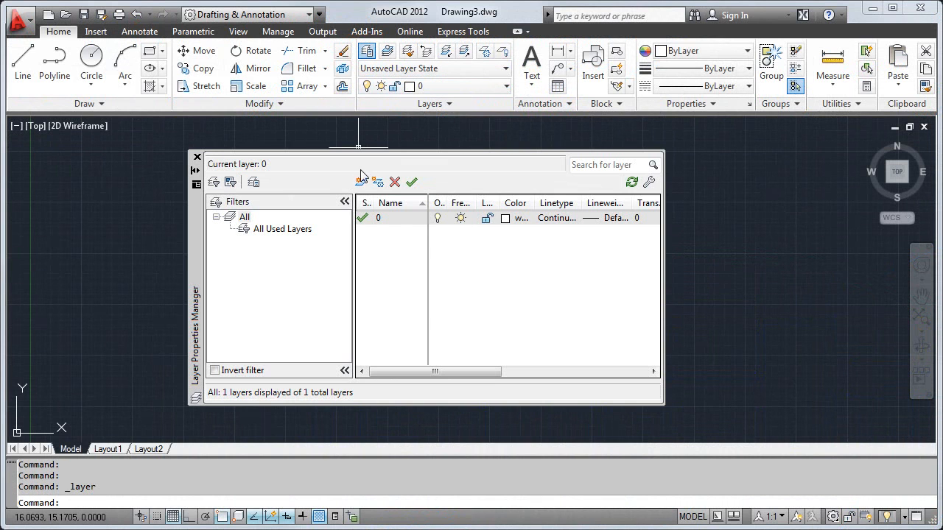
{"action": "left_click", "coordinate": [360, 183]}
{"action": "type", "text": "objects"}
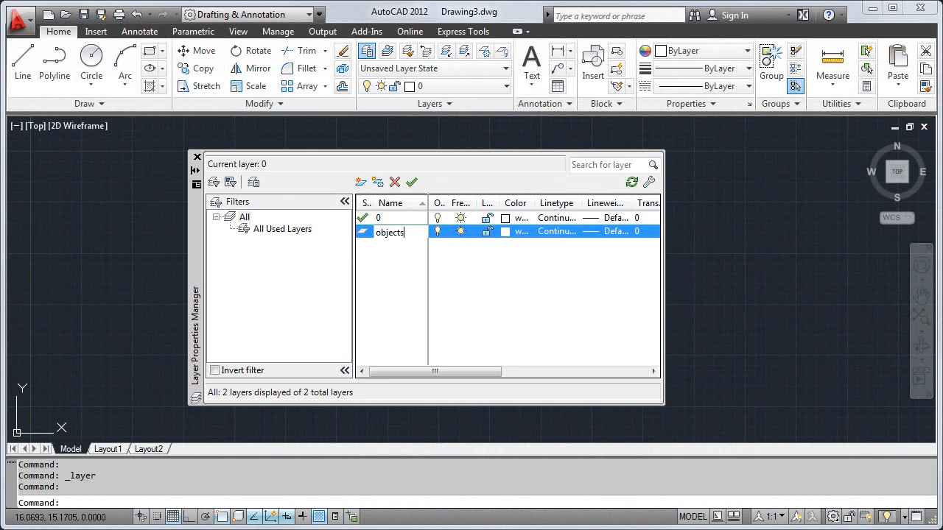
{"action": "double_click", "coordinate": [362, 235]}
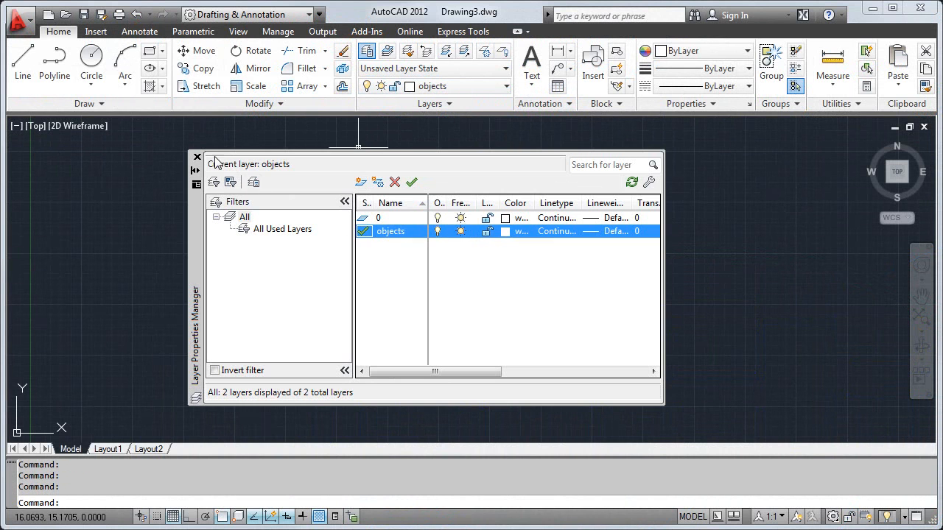
{"action": "left_click", "coordinate": [197, 157]}
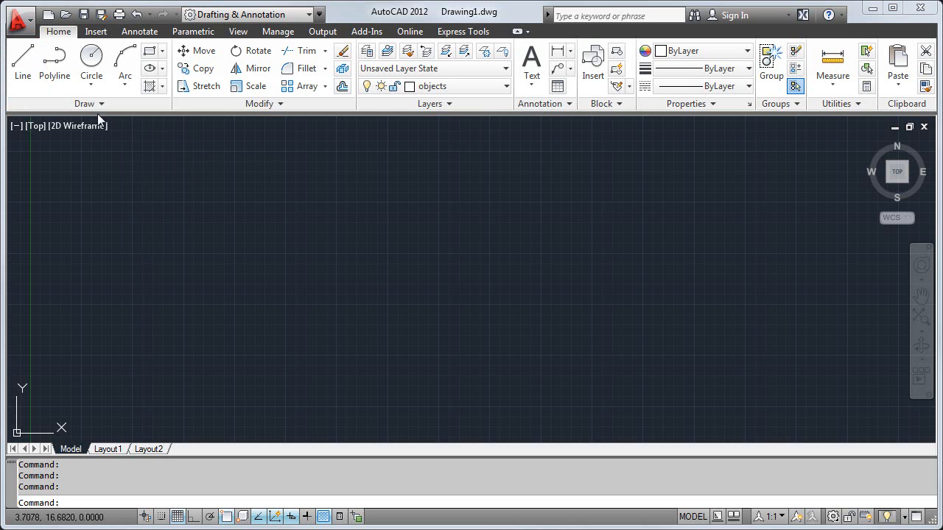
- Turn off dynamic input and draw a freehand chain of four connected, angled line segments near the origin
{"action": "left_click", "coordinate": [23, 65]}
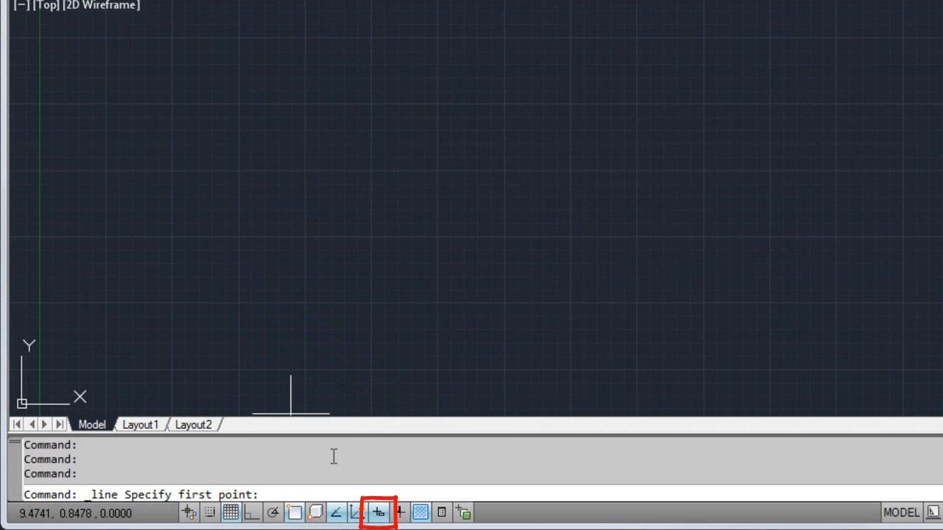
{"action": "left_click", "coordinate": [379, 509]}
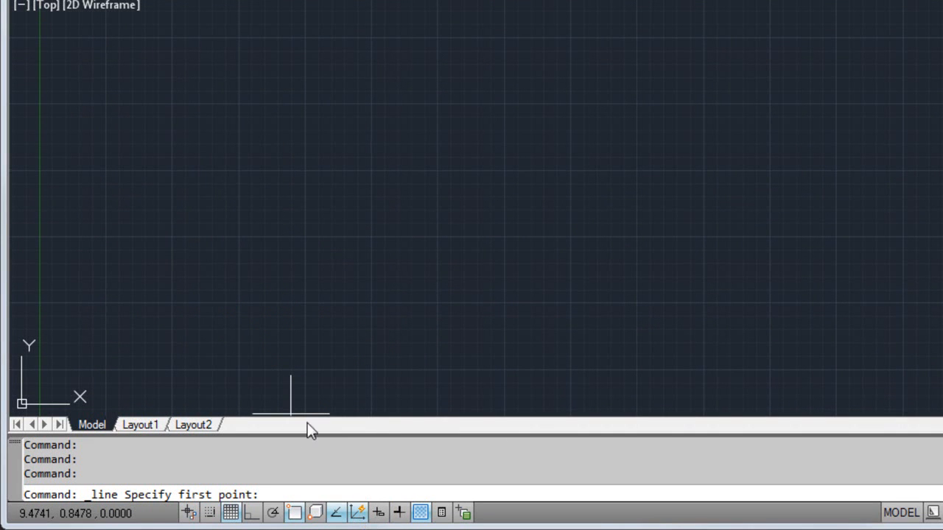
{"action": "left_click", "coordinate": [93, 250]}
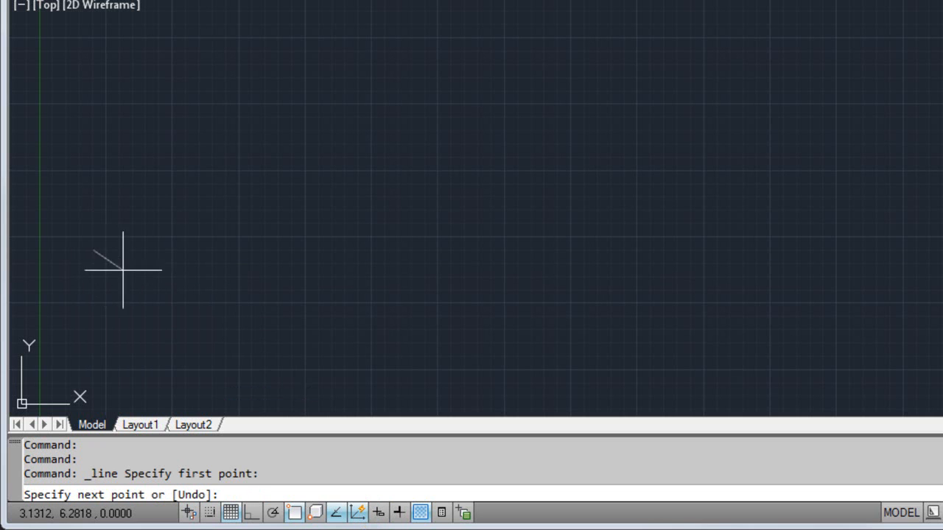
{"action": "left_click", "coordinate": [195, 366]}
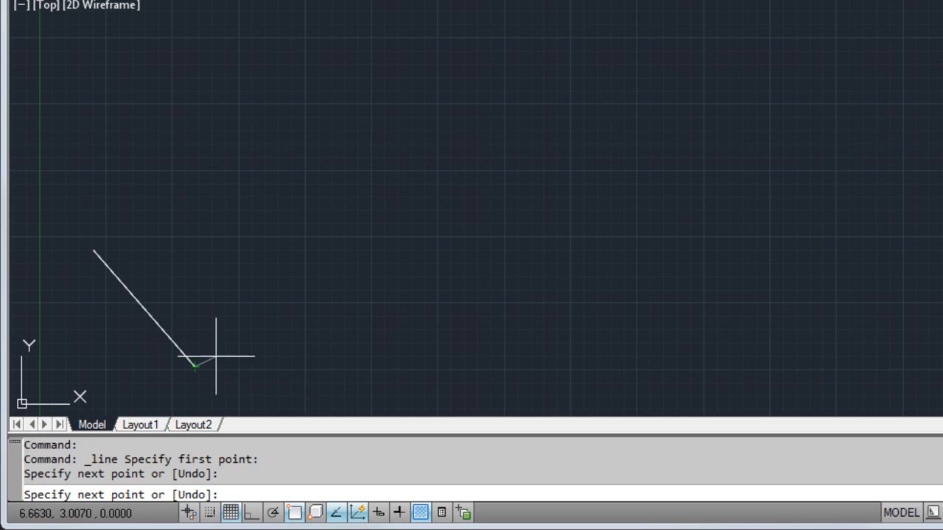
{"action": "left_click", "coordinate": [259, 343]}
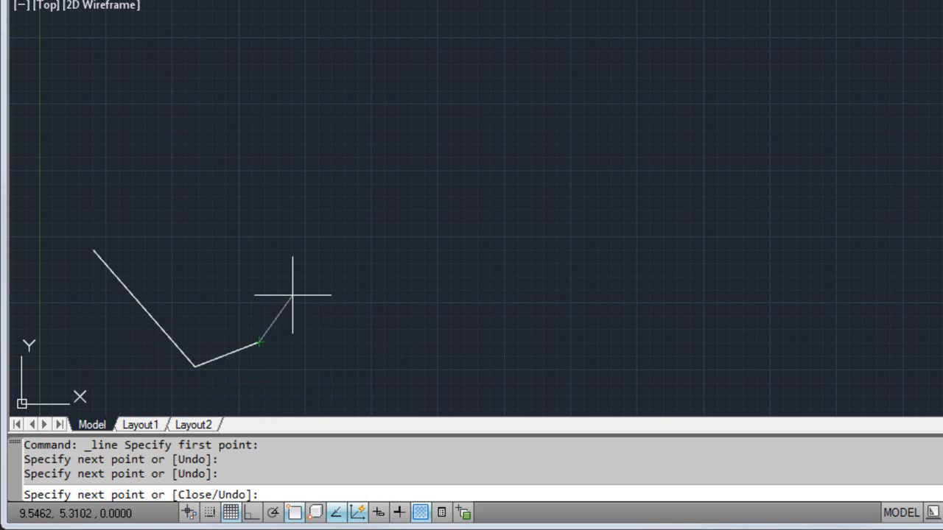
{"action": "left_click", "coordinate": [293, 296]}
{"action": "left_click", "coordinate": [228, 314]}
{"action": "key", "text": "Escape"}
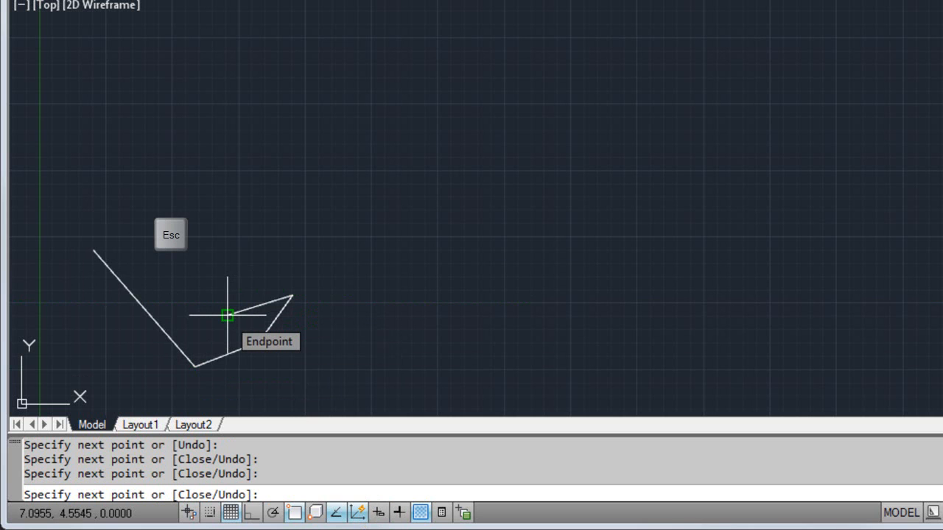
{"action": "key", "text": "Return"}
{"action": "key", "text": "space"}
{"action": "right_click", "coordinate": [228, 315]}
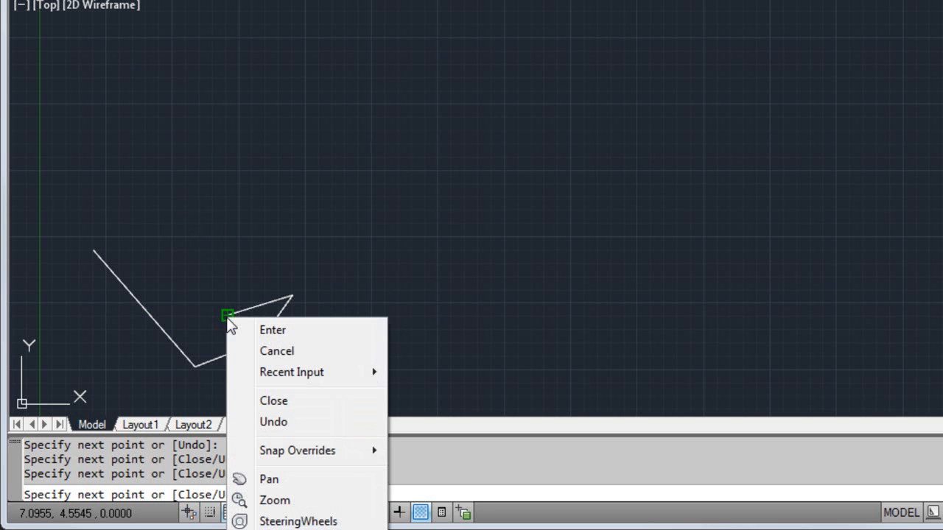
{"action": "left_click", "coordinate": [252, 331]}
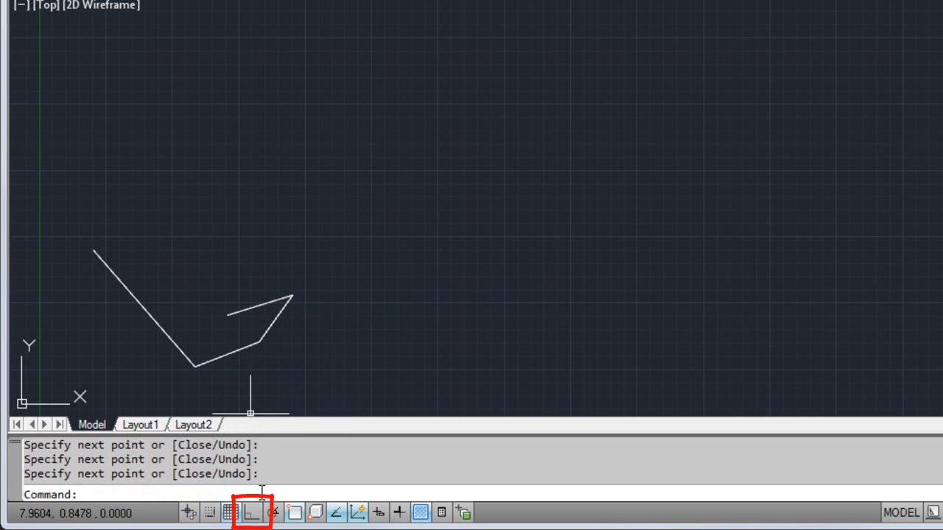
- Turn on Ortho mode and draw an L shape beside the angled chain: a vertical line down, followed by a horizontal line to the right
{"action": "left_click", "coordinate": [252, 514]}
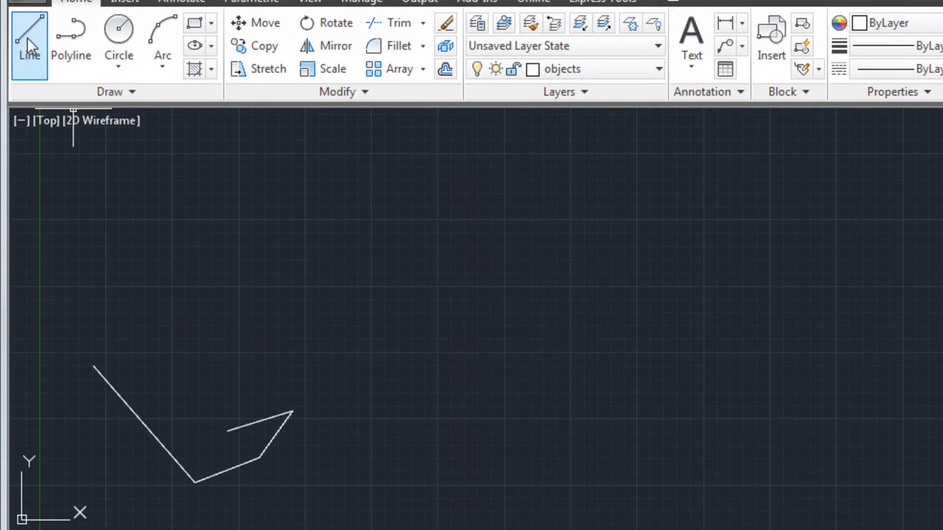
{"action": "left_click", "coordinate": [57, 343]}
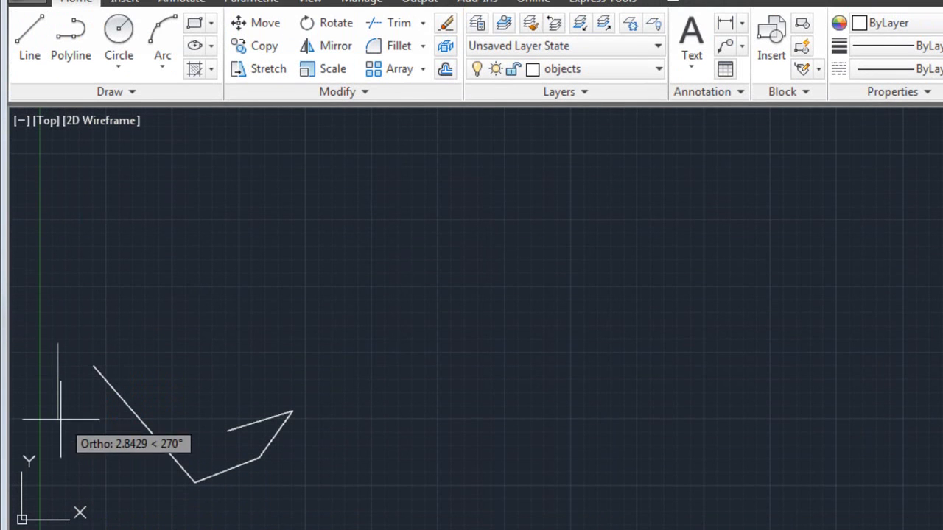
{"action": "left_click", "coordinate": [57, 464]}
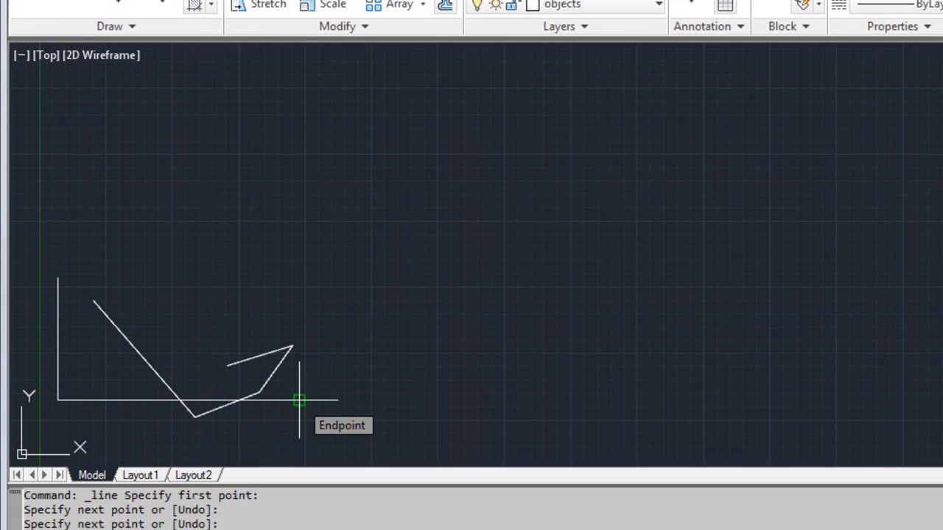
{"action": "left_click", "coordinate": [299, 464]}
{"action": "key", "text": "Escape"}
- Turn off Ortho mode and draw a diagonal line from the top of the L shape's vertical line to the free end of its horizontal line
{"action": "left_click", "coordinate": [249, 512]}
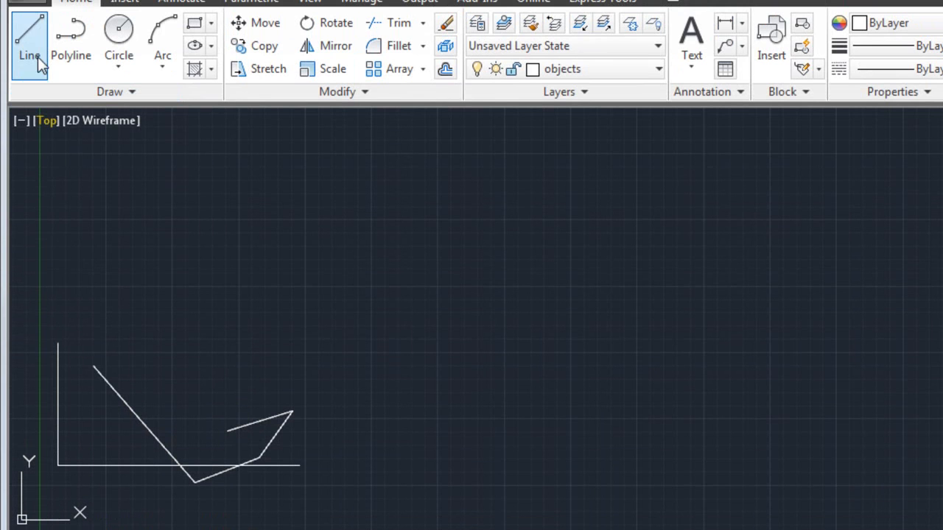
{"action": "left_click", "coordinate": [29, 41]}
{"action": "left_click", "coordinate": [58, 343]}
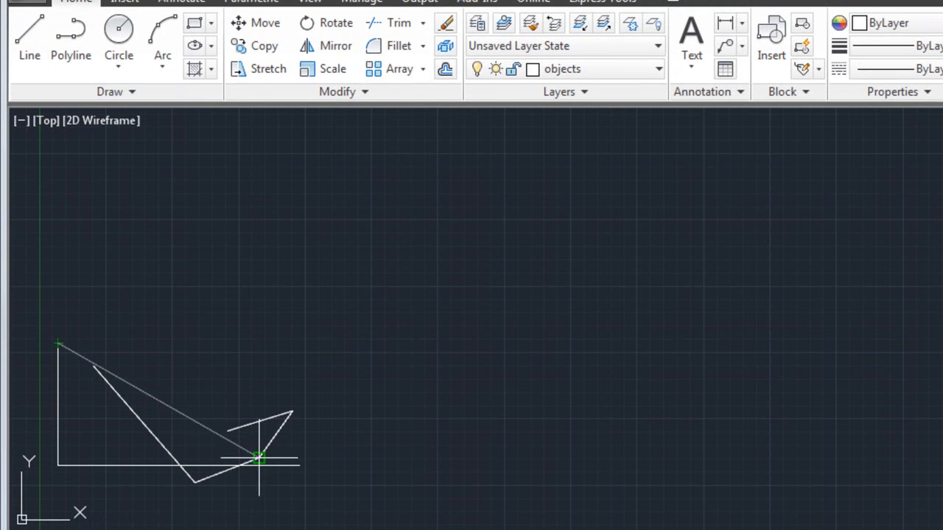
{"action": "left_click", "coordinate": [292, 464]}
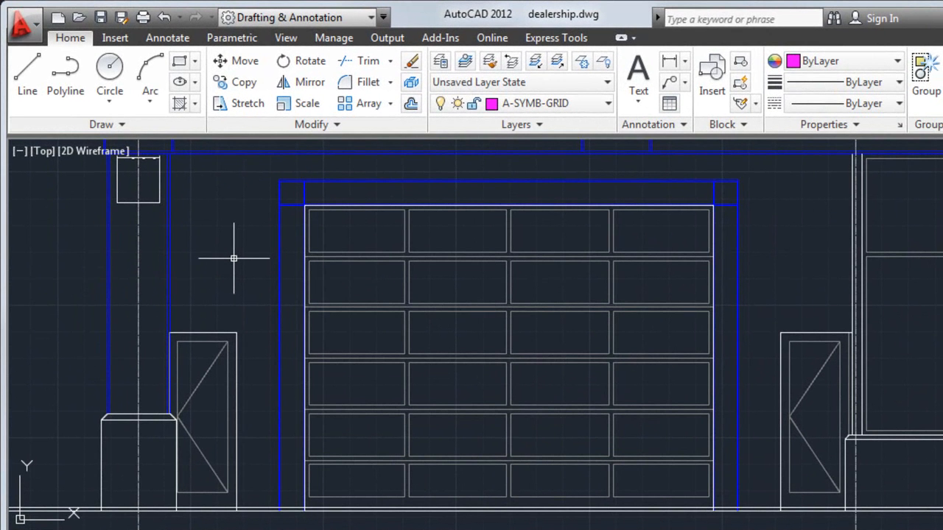
- Select the side and top outline lines of the rollup door, remove the top line from the selection, and clear the selection
{"action": "left_click", "coordinate": [303, 258]}
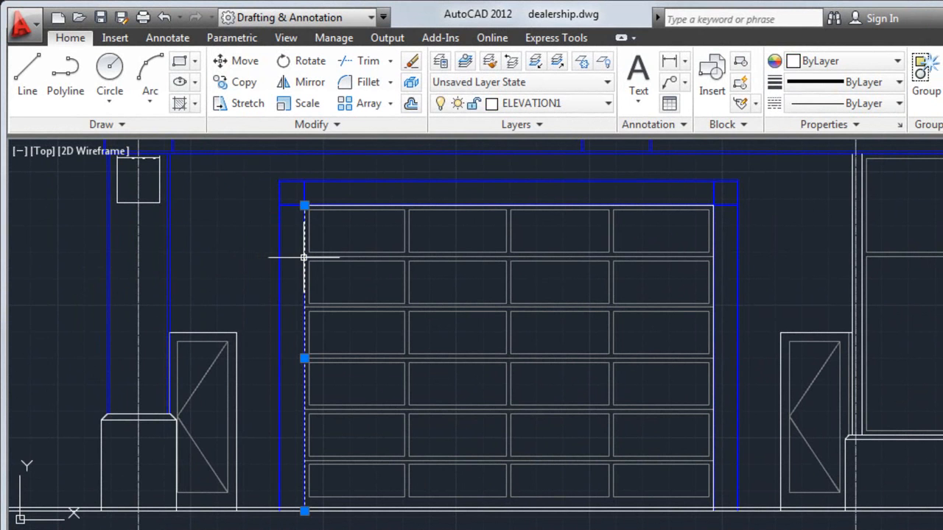
{"action": "left_click", "coordinate": [551, 204]}
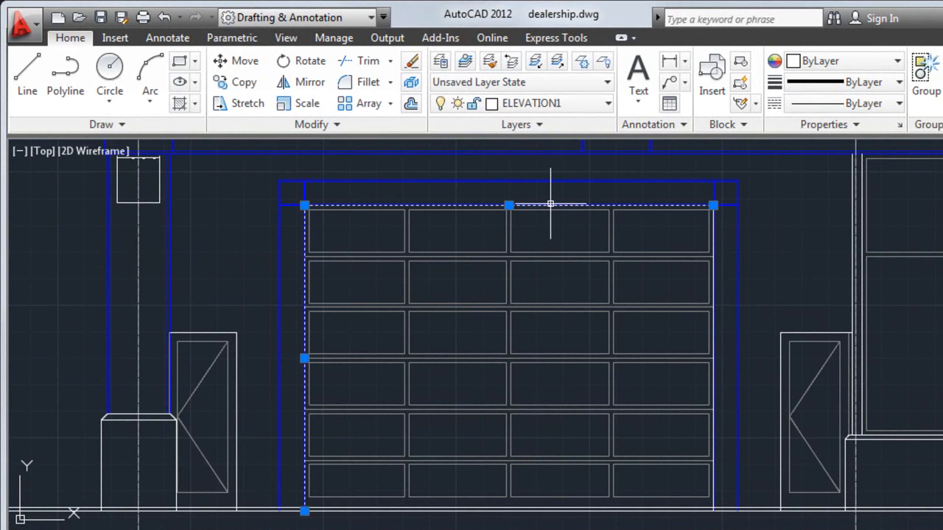
{"action": "left_click", "coordinate": [714, 307]}
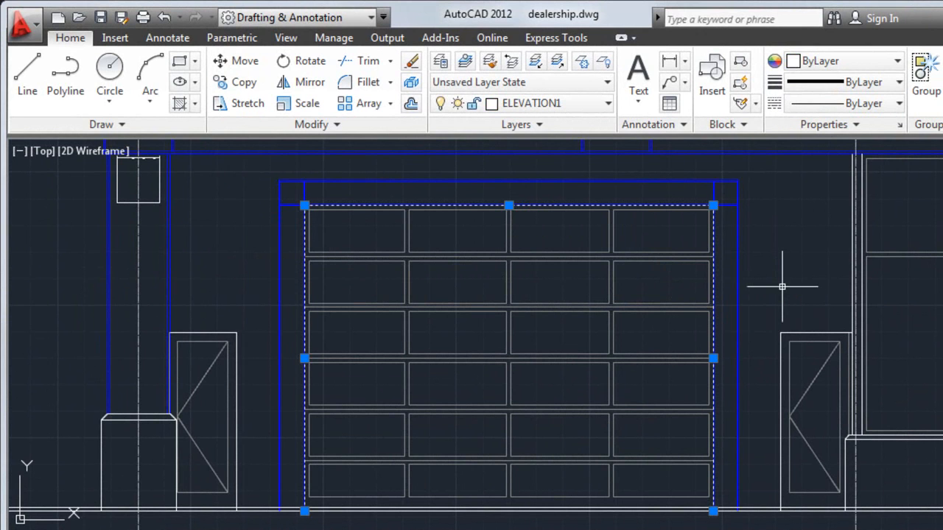
{"action": "key", "text": "shift"}
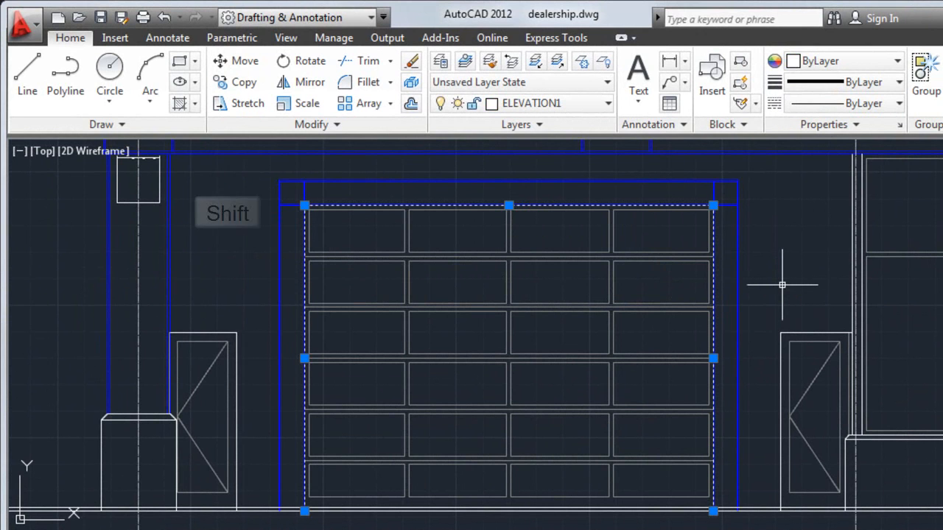
{"action": "left_click", "coordinate": [613, 205], "text": "shift"}
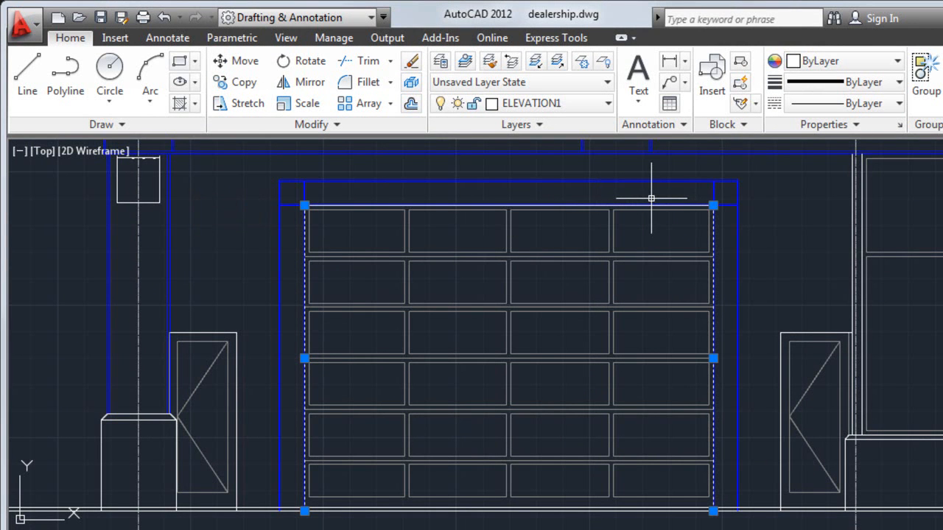
{"action": "key", "text": "Escape"}
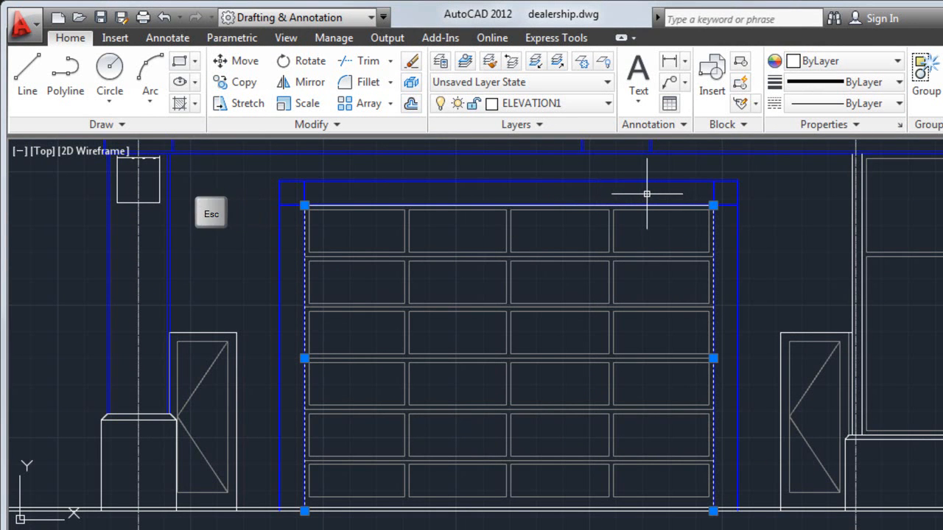
{"action": "key", "text": "Escape"}
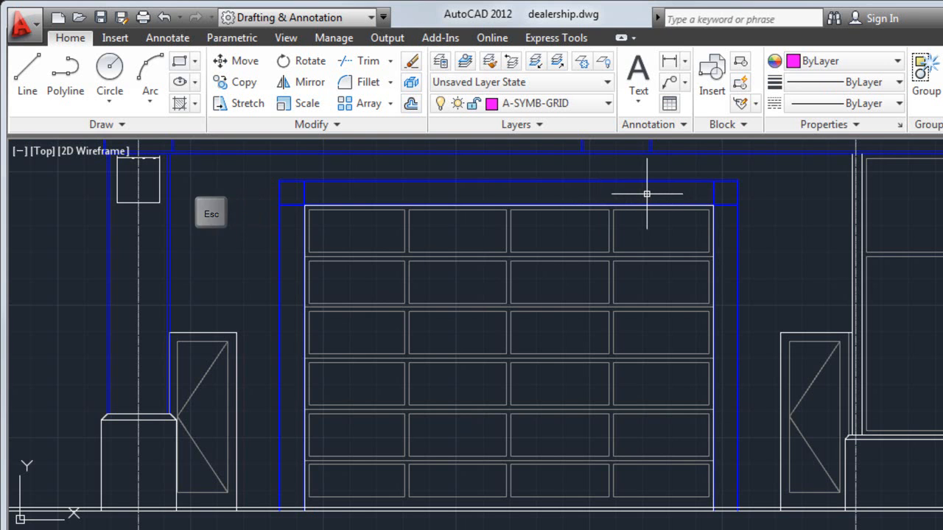
- Select the fully enclosed middle panels of the rollup door with a window selection, and clear the selection
{"action": "left_click", "coordinate": [383, 239]}
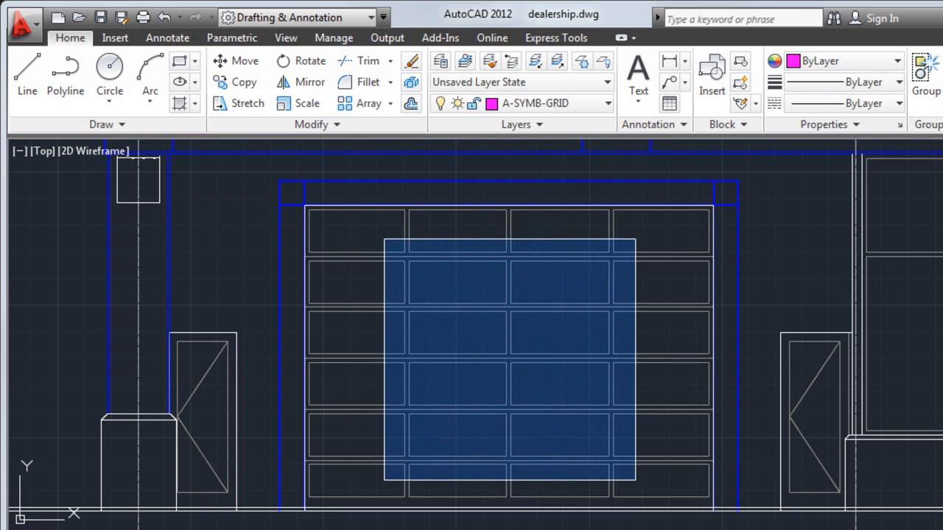
{"action": "left_click", "coordinate": [635, 479]}
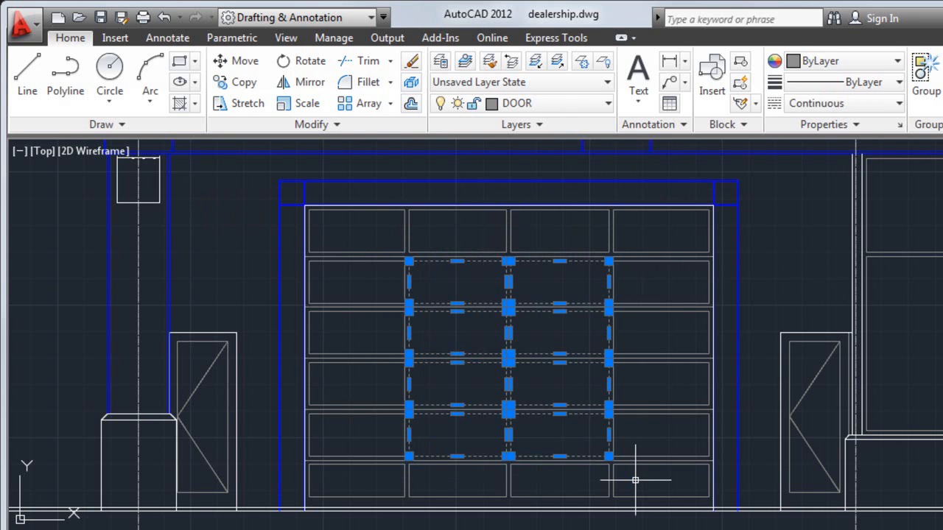
{"action": "key", "text": "Escape"}
- Select all rollup door panels and rails touched by a crossing selection over the middle of the door, and clear the selection
{"action": "left_click", "coordinate": [636, 232]}
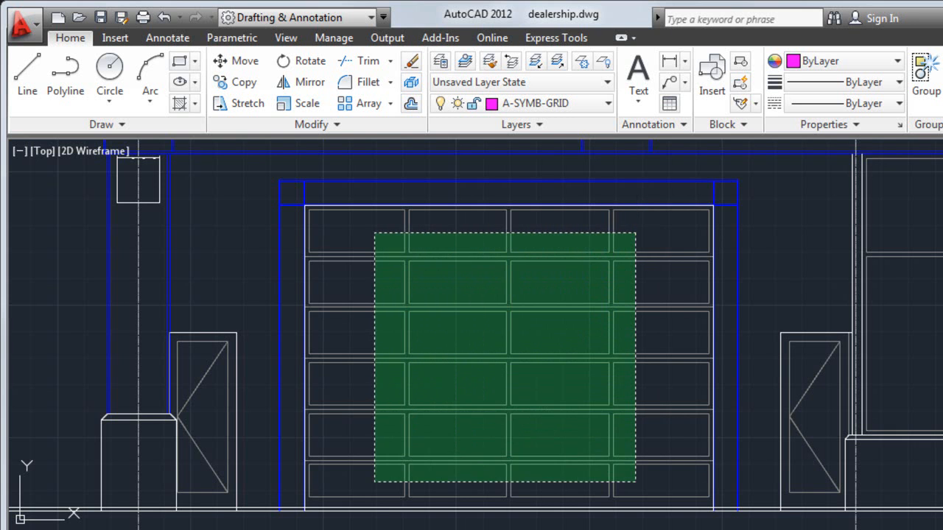
{"action": "left_click", "coordinate": [374, 482]}
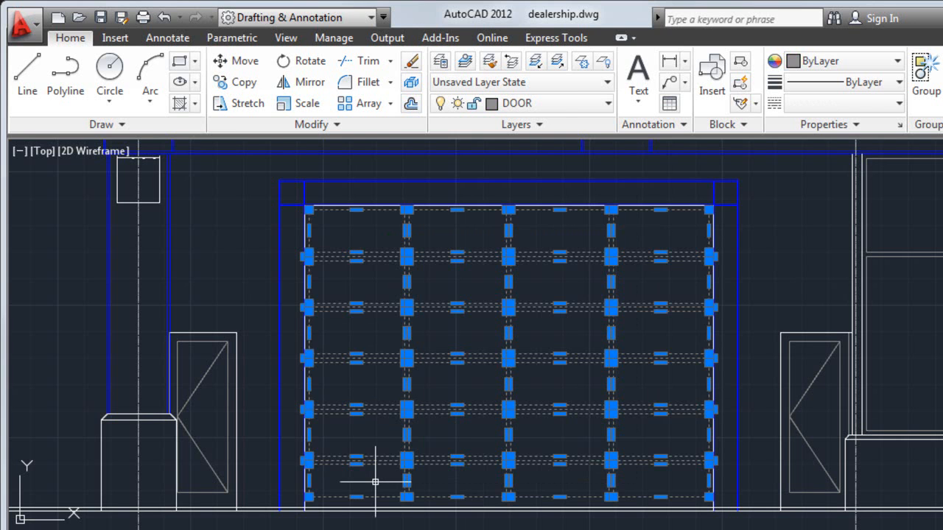
{"action": "key", "text": "Escape"}
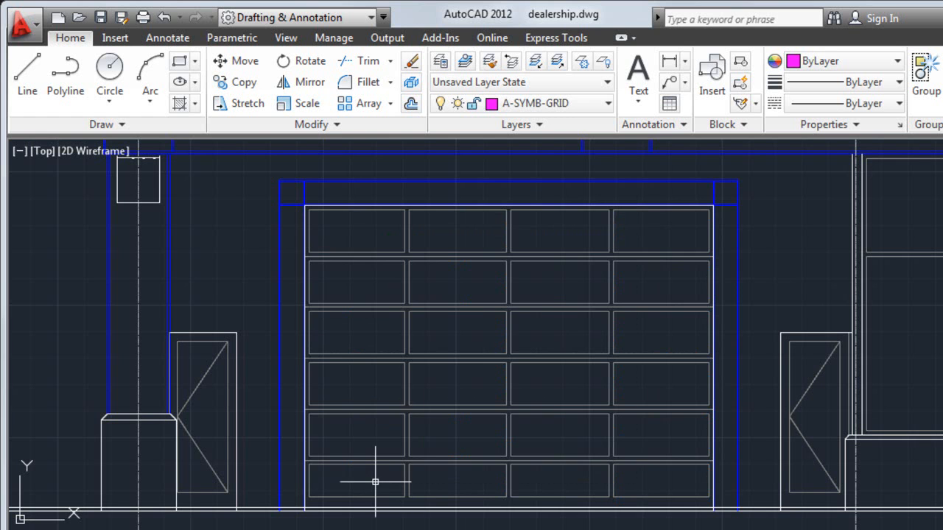
- Delete the two middle panels in the top row of the rollup door, and undo the deletion
{"action": "left_click", "coordinate": [484, 252]}
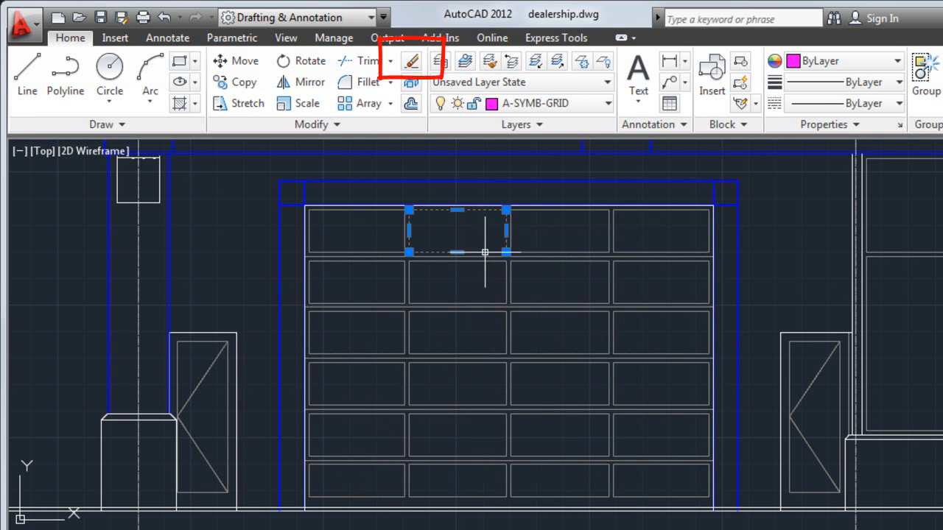
{"action": "left_click", "coordinate": [536, 253]}
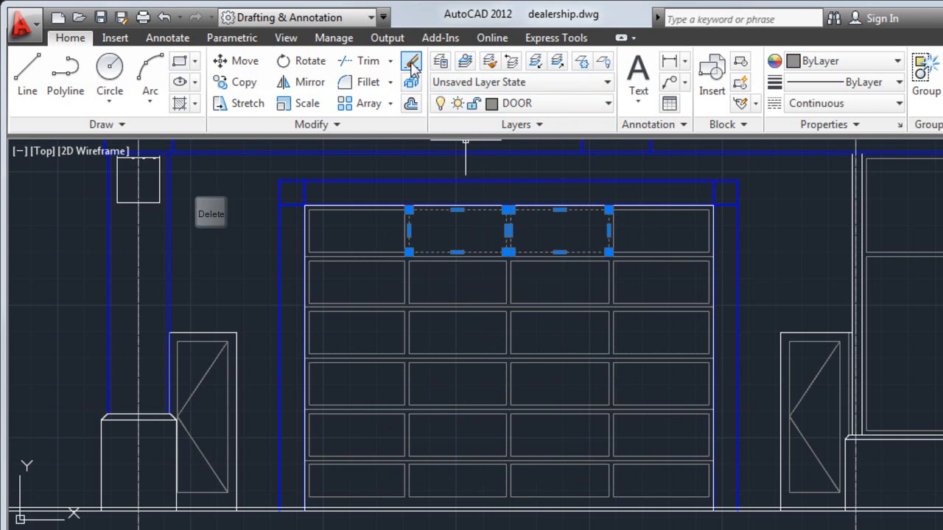
{"action": "key", "text": "Delete"}
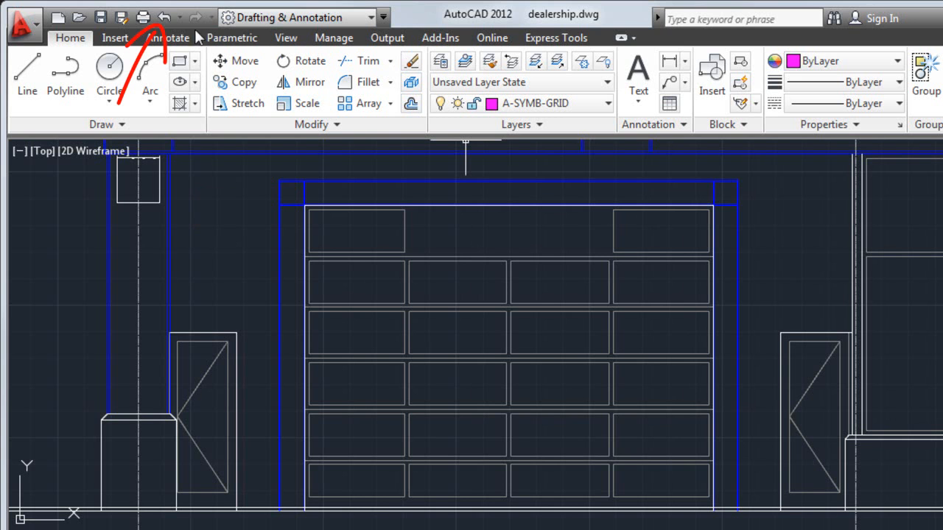
{"action": "left_click", "coordinate": [165, 17]}
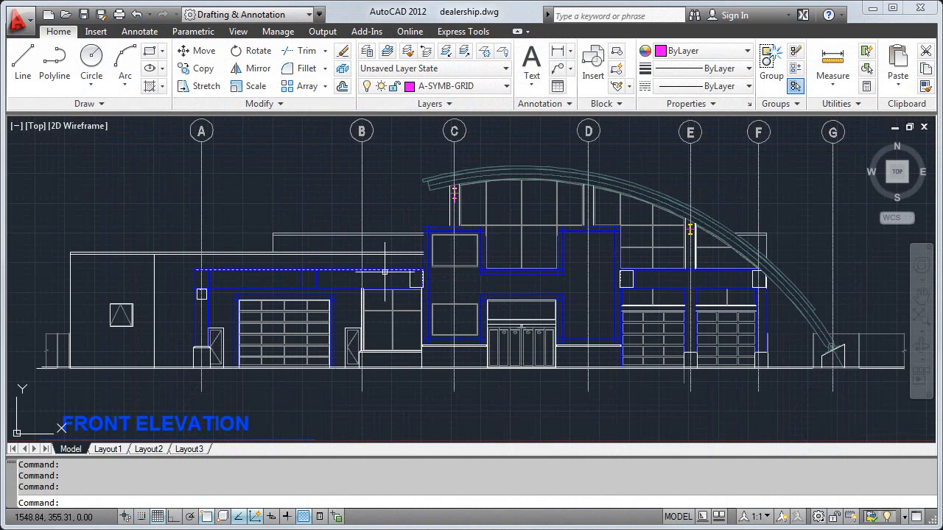
- Copy the upper and lower windows at grid line C to the bay at grid line D, from one bay's upper-left trim corner to the other's
{"action": "scroll", "coordinate": [384, 278], "scroll_direction": "up", "scroll_amount": 5}
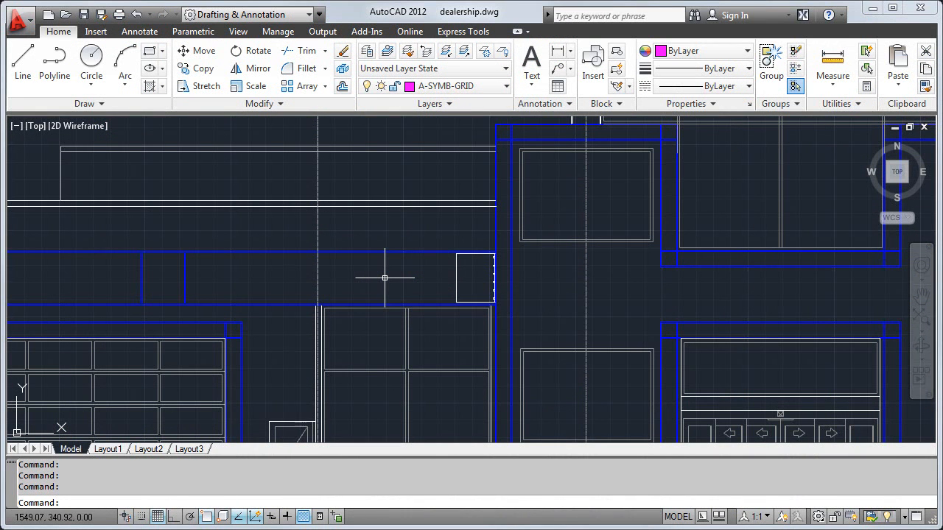
{"action": "middle_click_drag", "start_coordinate": [384, 278], "coordinate": [81, 276]}
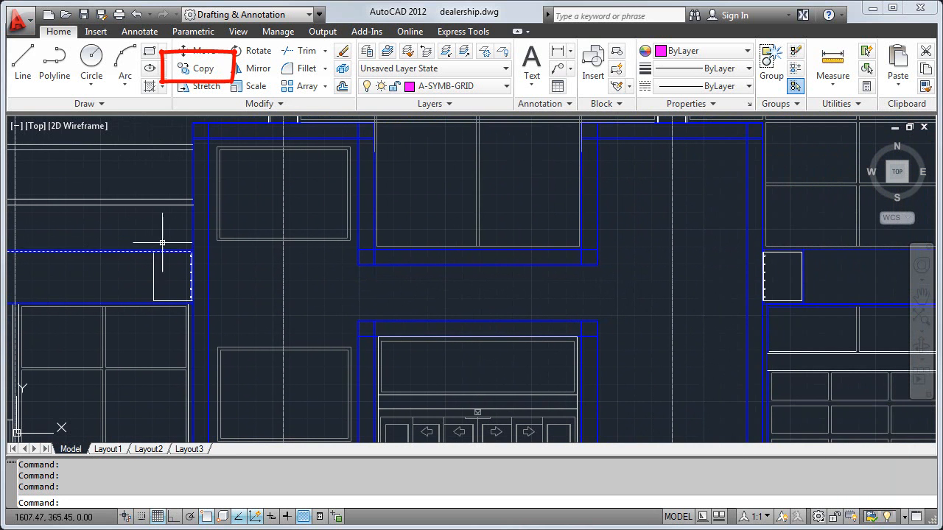
{"action": "left_click", "coordinate": [207, 73]}
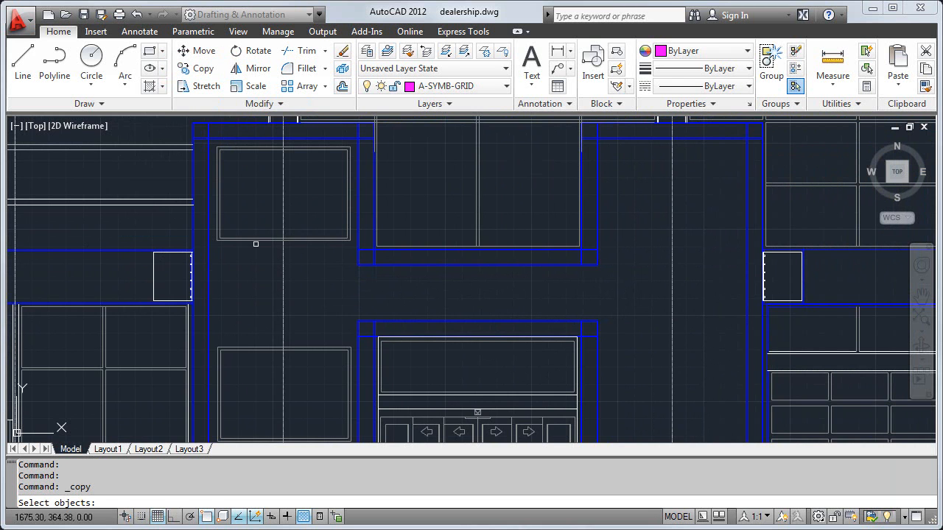
{"action": "left_click", "coordinate": [261, 225]}
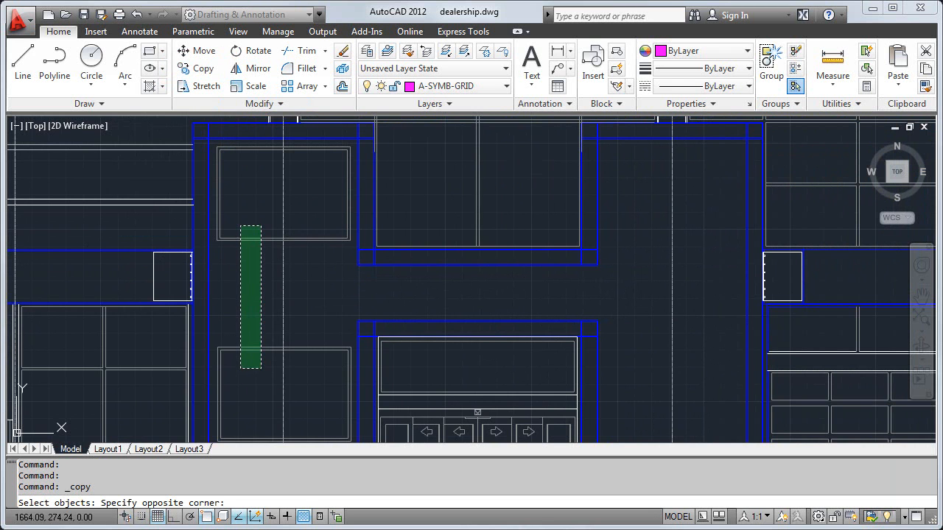
{"action": "left_click", "coordinate": [240, 369]}
{"action": "key", "text": "Return"}
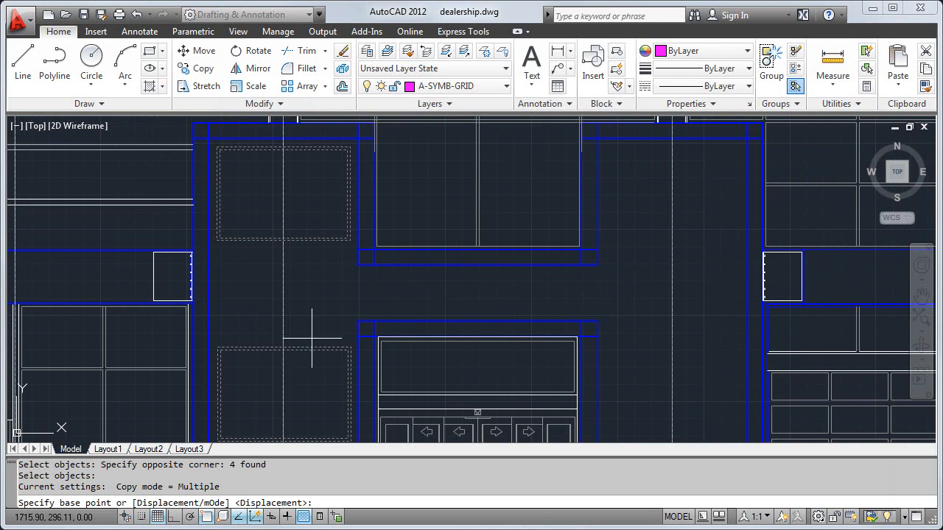
{"action": "left_click", "coordinate": [209, 138]}
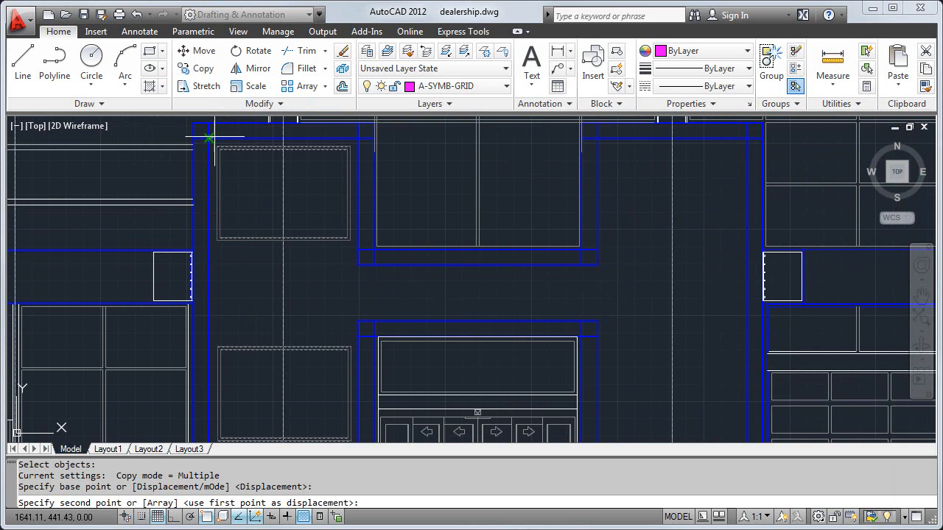
{"action": "left_click", "coordinate": [598, 139]}
{"action": "key", "text": "Return"}
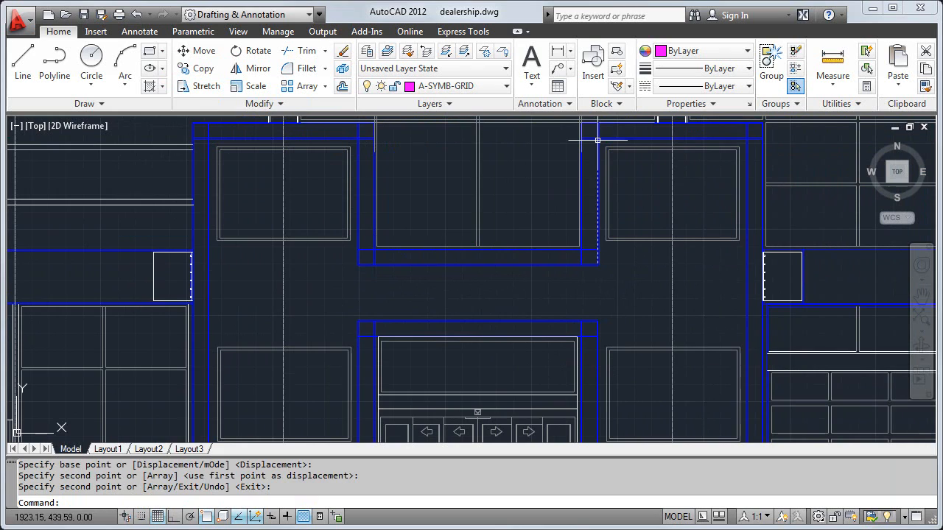